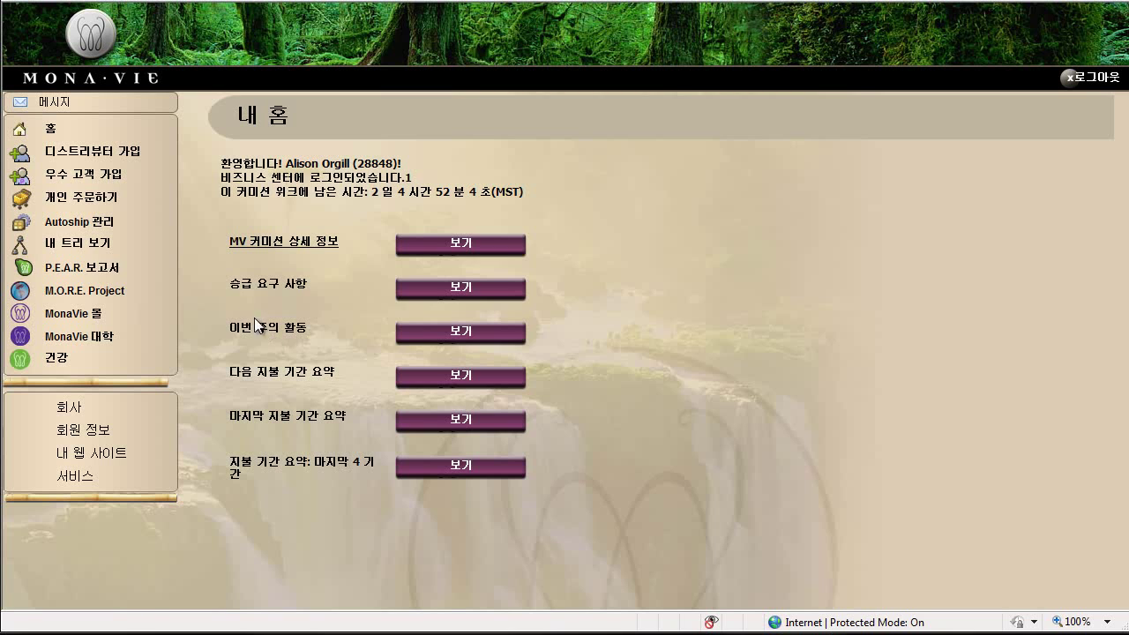
Start the Auto-Ship enrolment and order a quantity of 2 of MonaVie Active Gel (1 box, 28 packets).
click(91, 227)
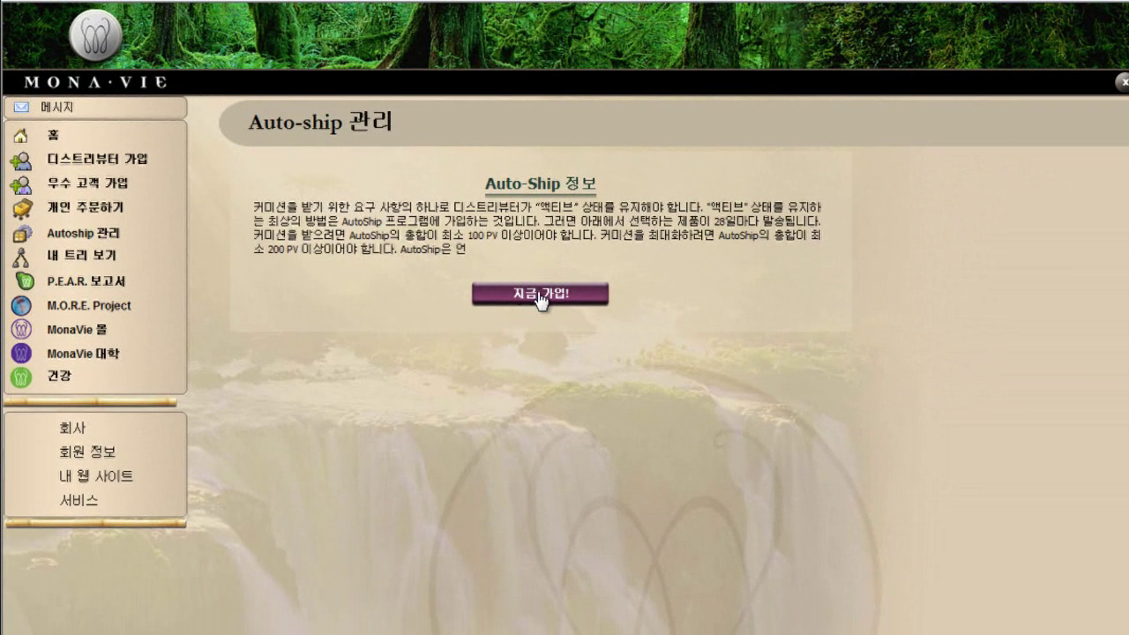
click(539, 296)
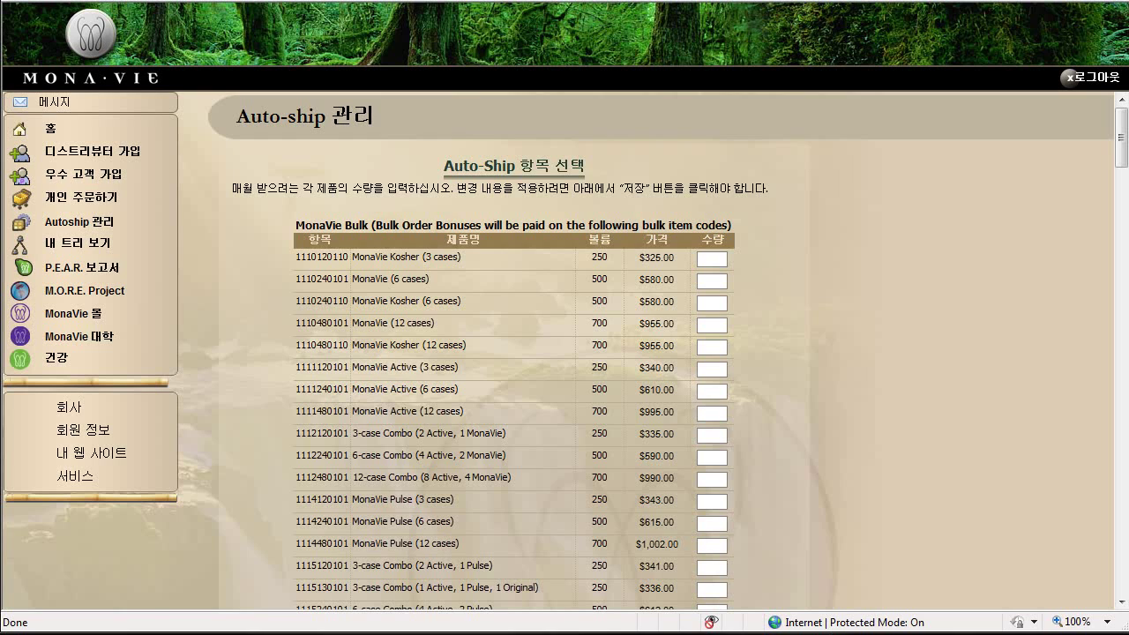
scroll(967, 457, down, 1)
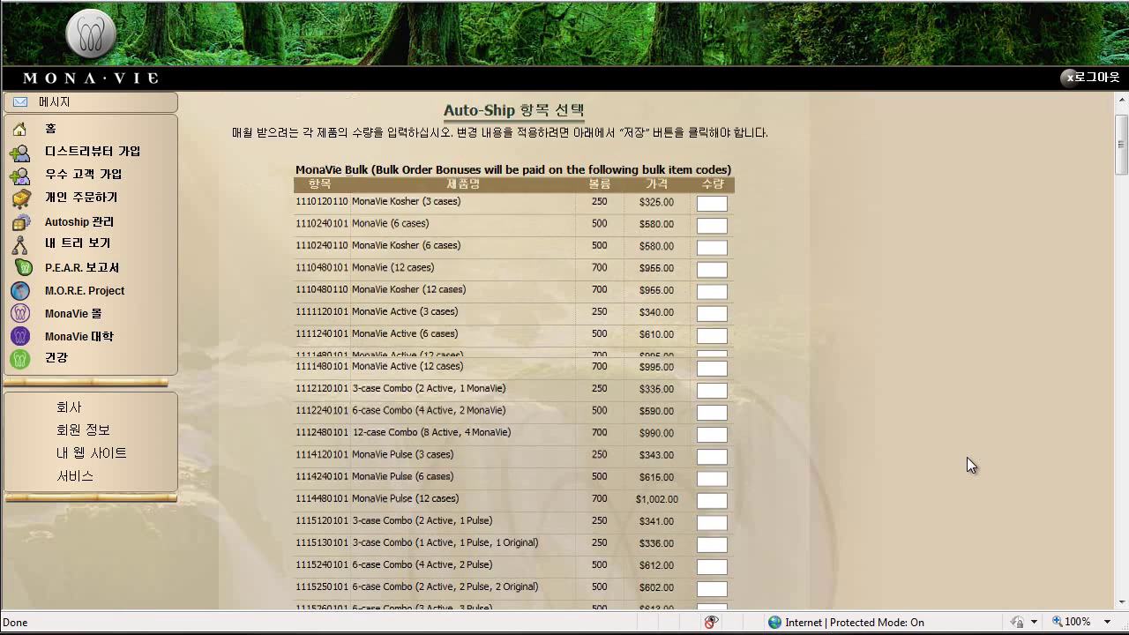
scroll(966, 457, down, 9)
scroll(966, 456, down, 3)
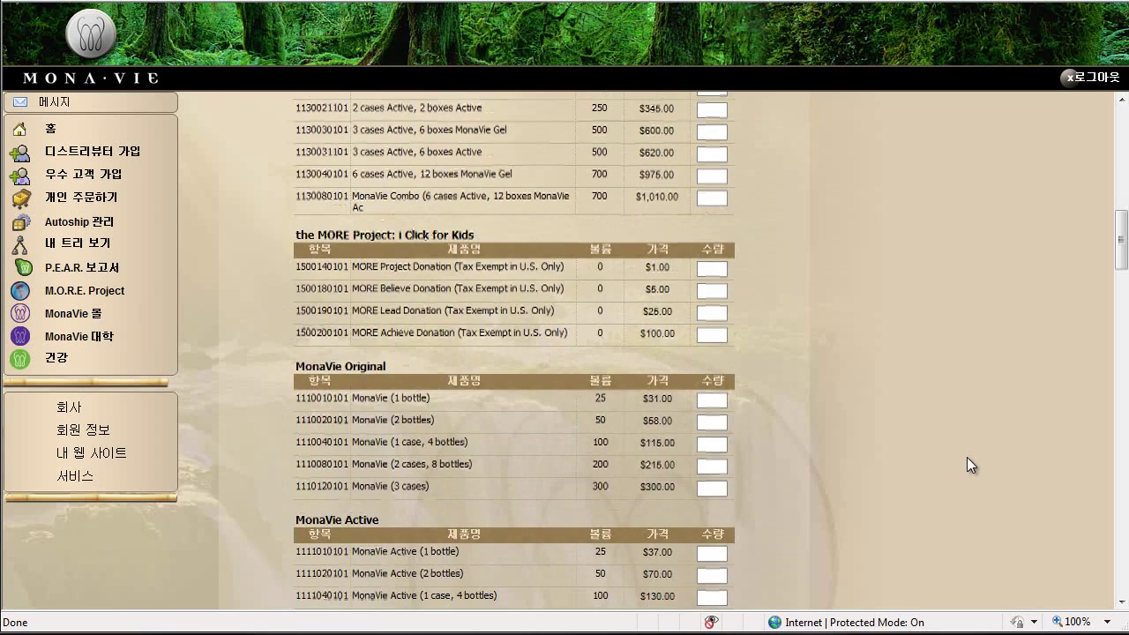
scroll(967, 457, down, 6)
scroll(967, 457, down, 8)
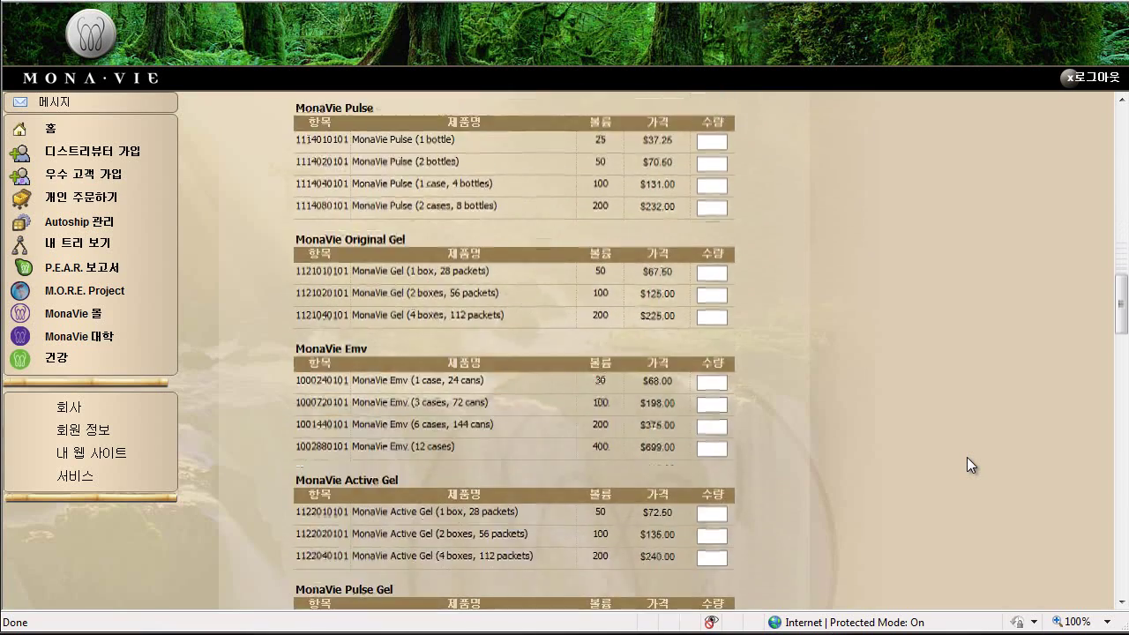
click(706, 360)
text(2)
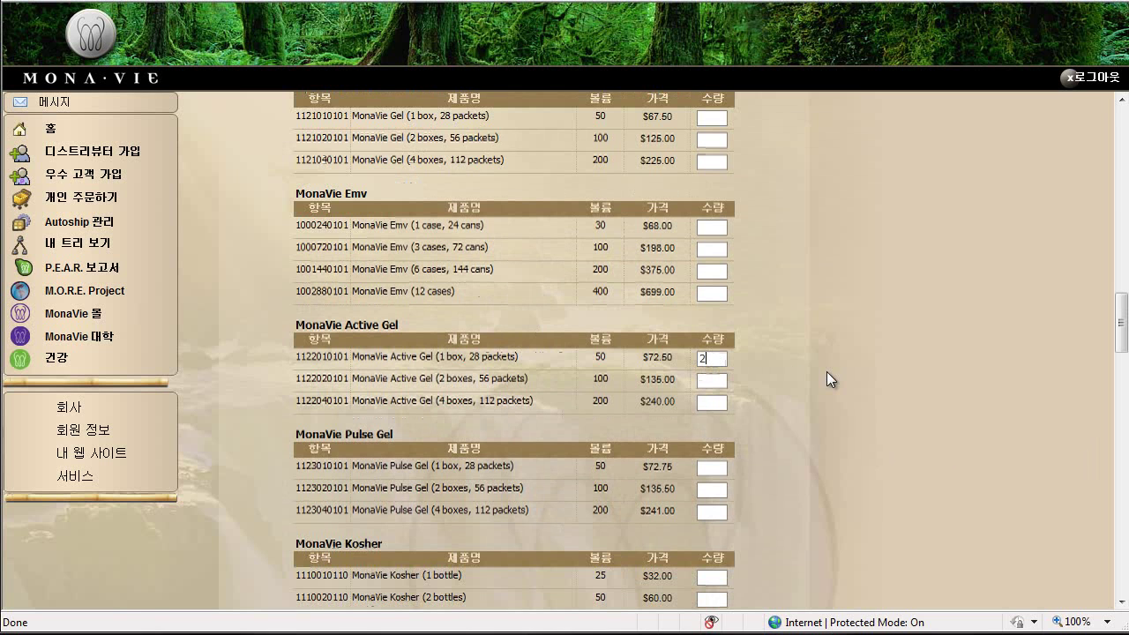
scroll(886, 365, down, 8)
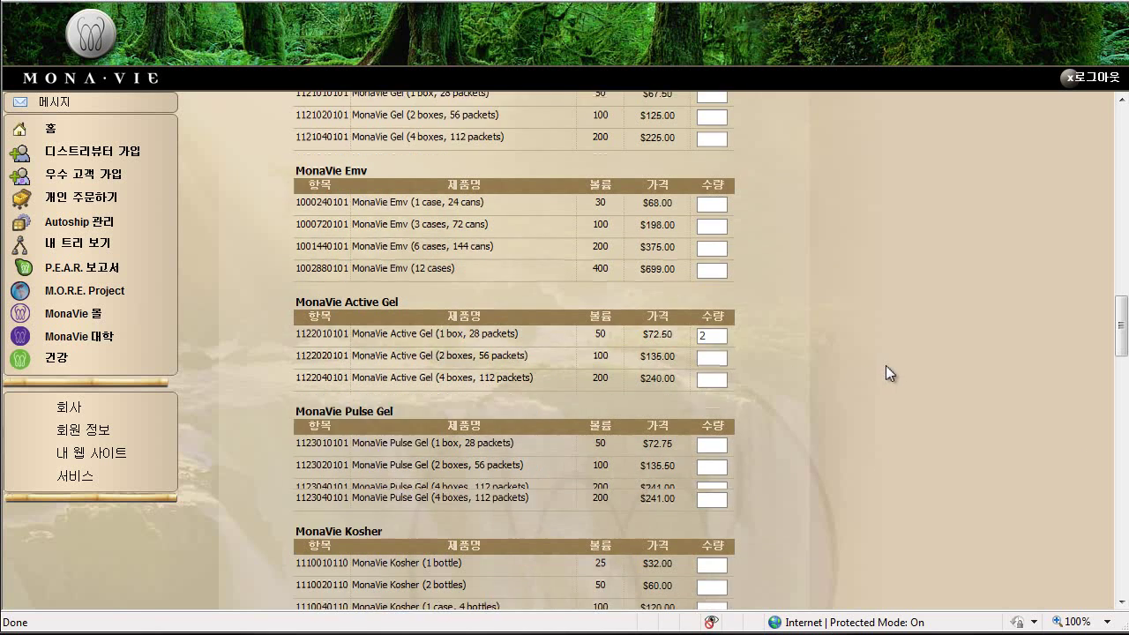
scroll(886, 365, down, 20)
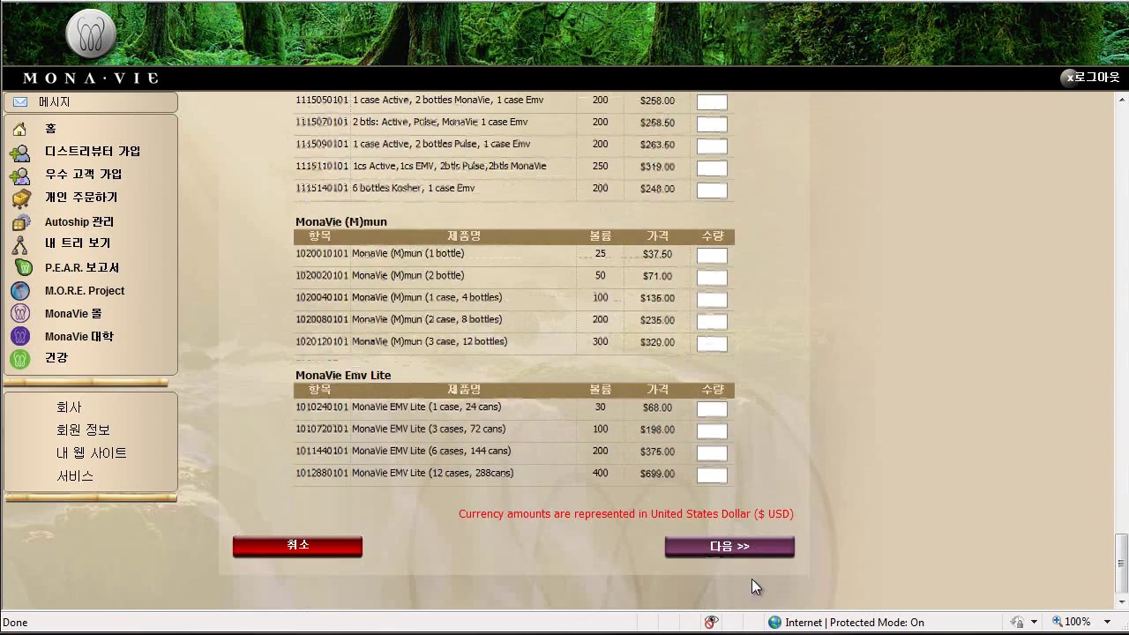
click(757, 547)
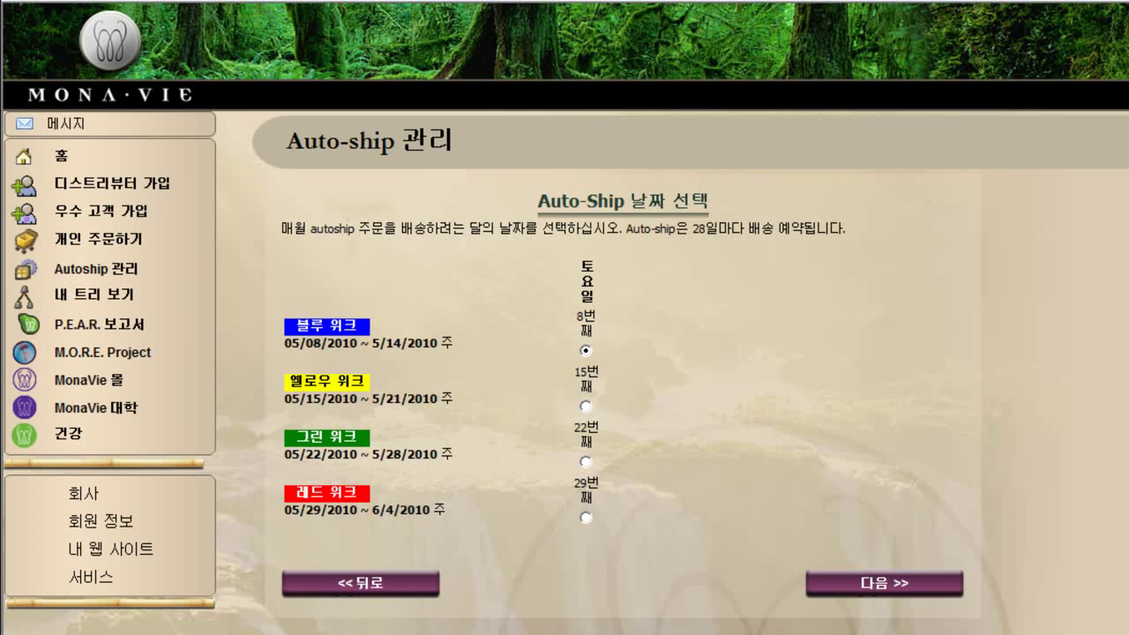
Schedule the Auto-Ship for the green week starting 05/22/2010 and use the mailing address as the shipping address.
click(587, 462)
click(882, 584)
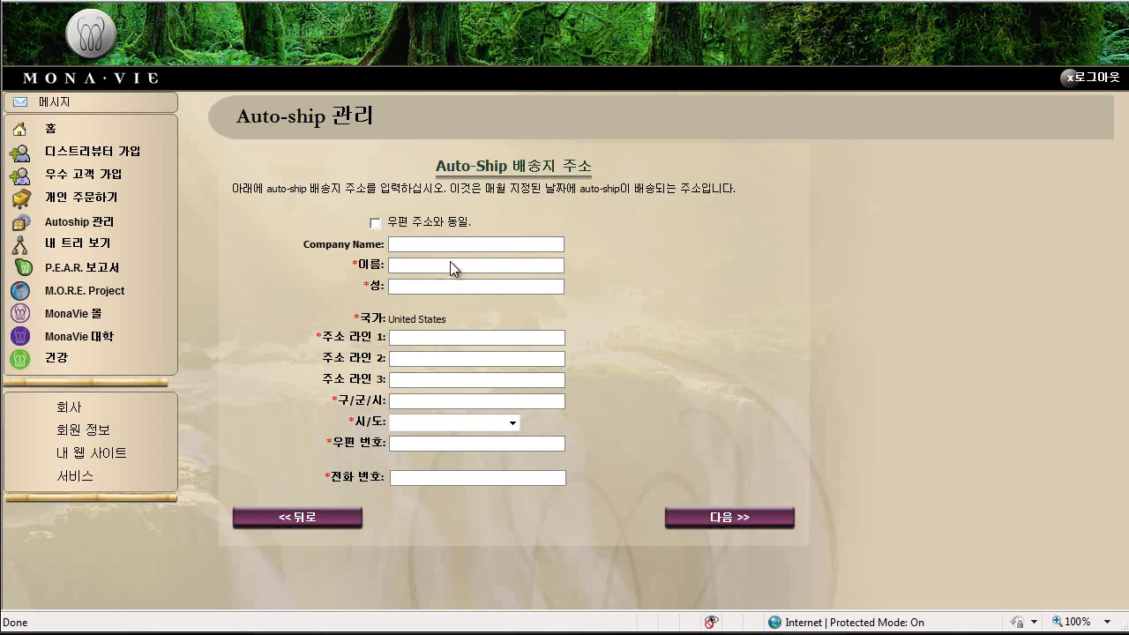
click(375, 222)
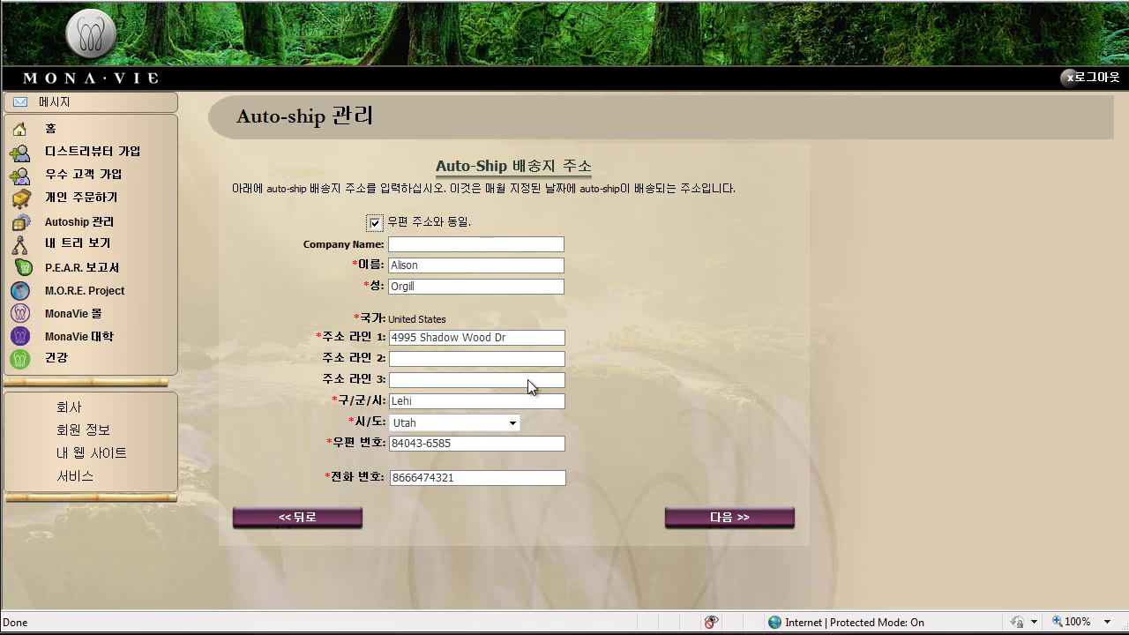
click(764, 526)
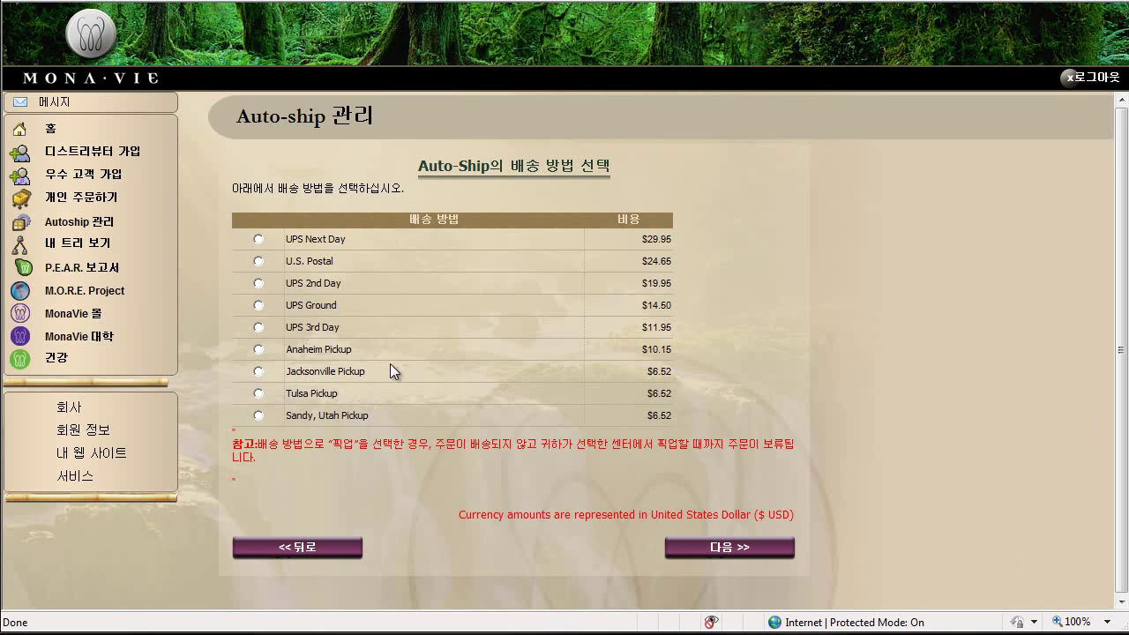
Choose UPS Ground as the shipping method and credit card as the payment type for the Auto-Ship.
click(259, 305)
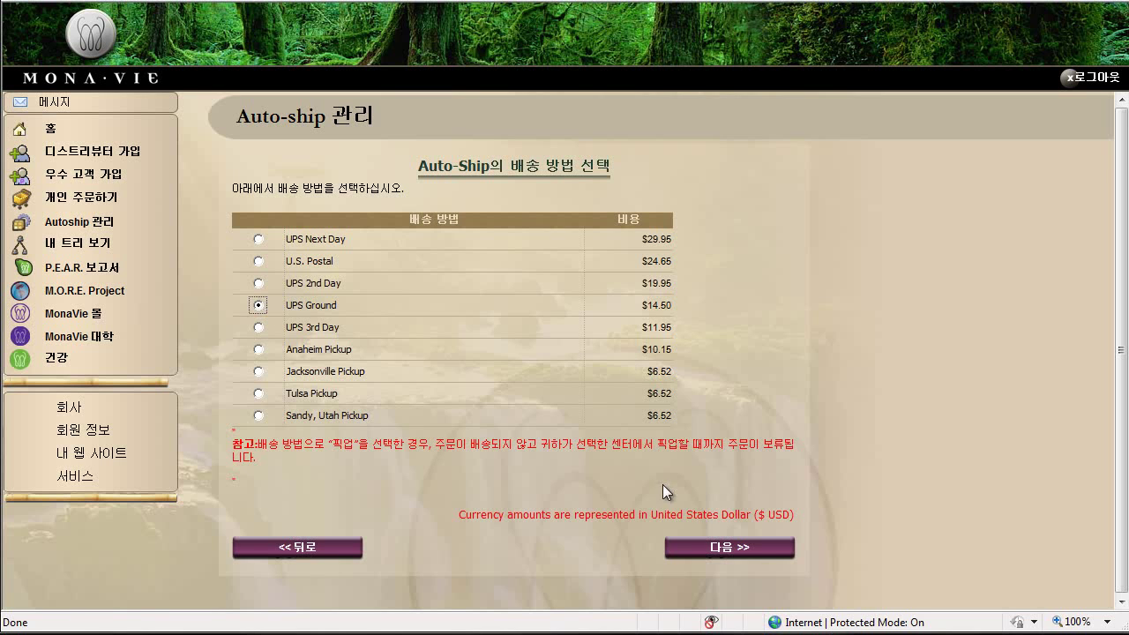
click(751, 554)
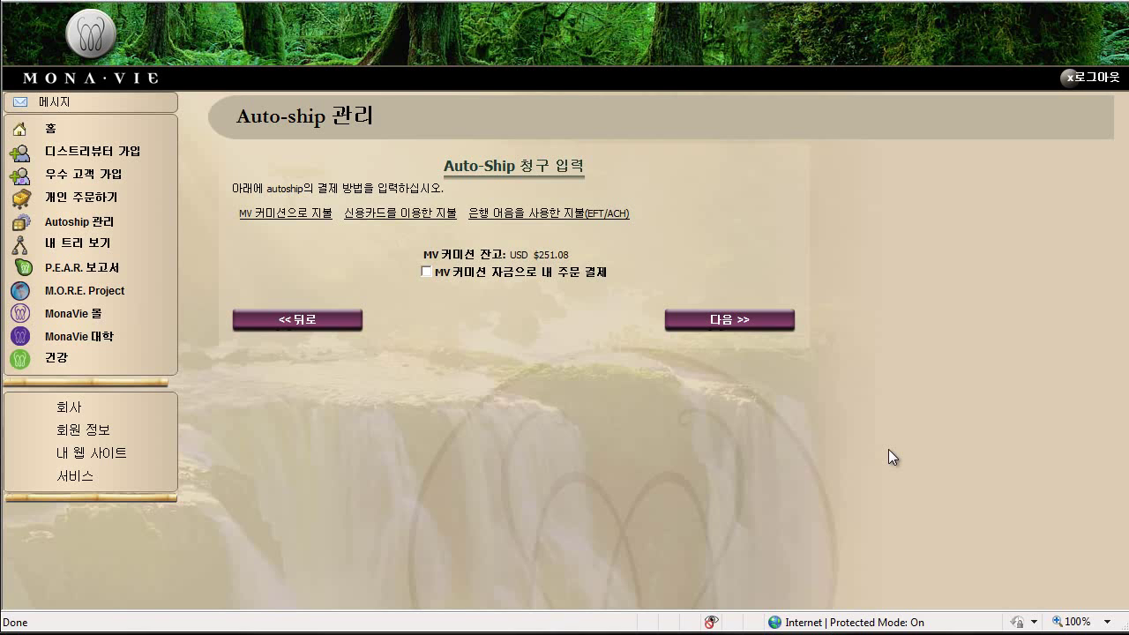
click(430, 220)
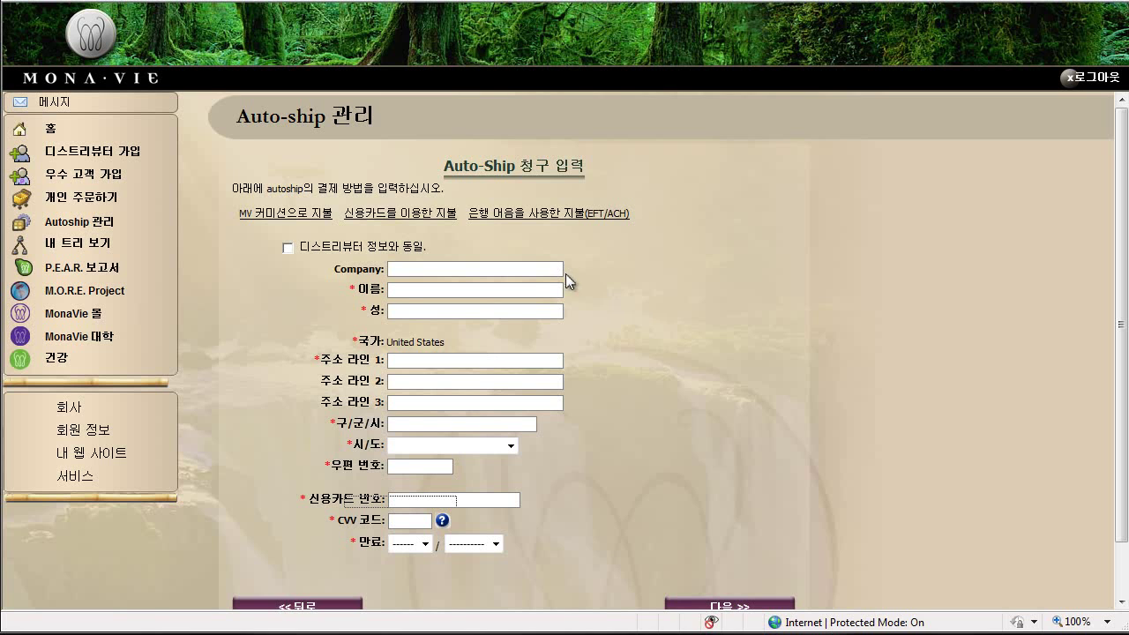
Fill the billing details from the distributor information and enter the credit card number and CVV code.
click(288, 248)
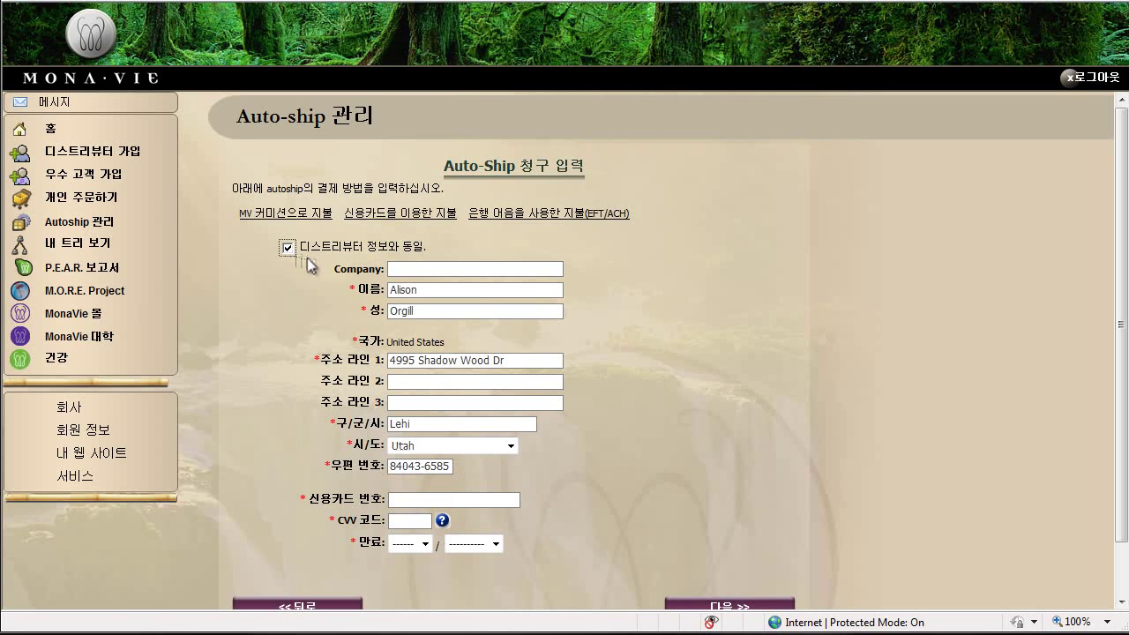
scroll(393, 311, down, 1)
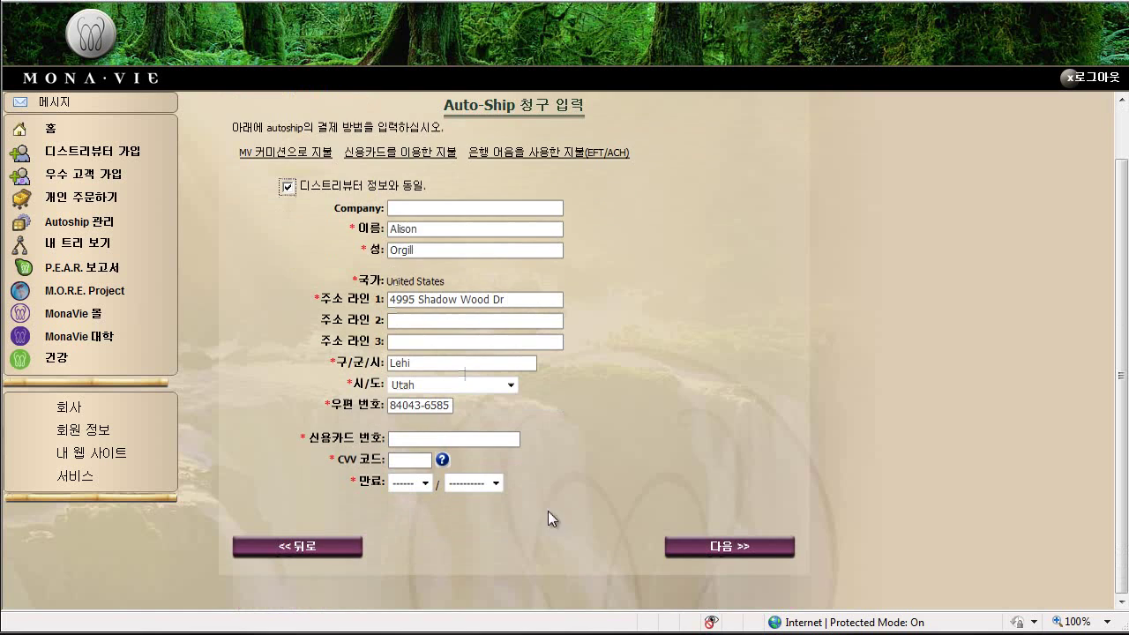
click(465, 440)
text(4111111111111111)
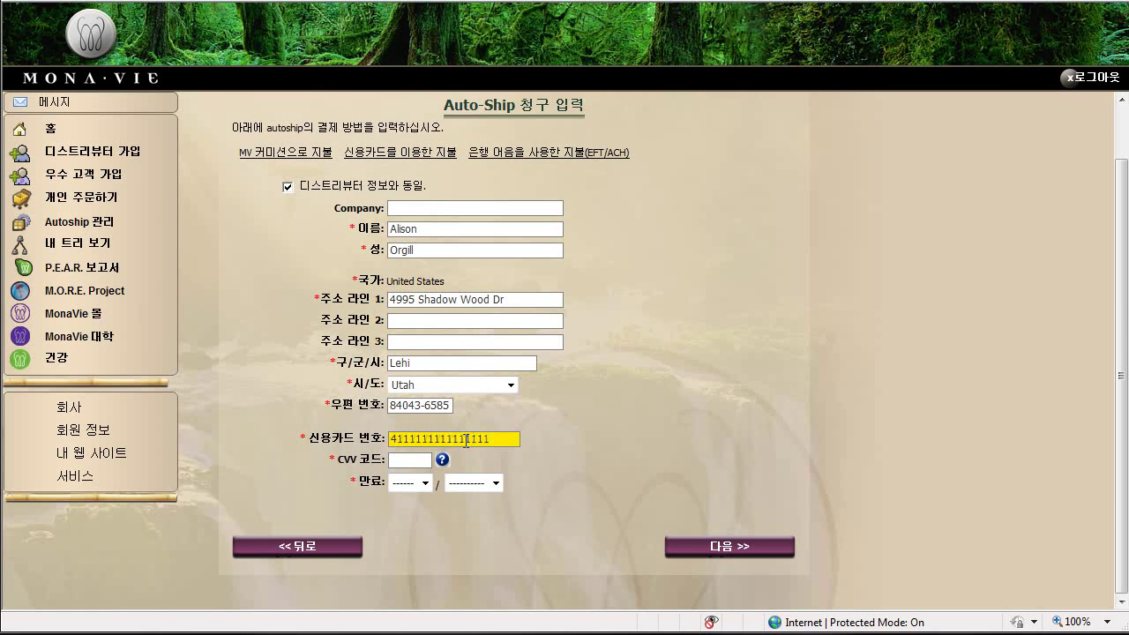
click(404, 459)
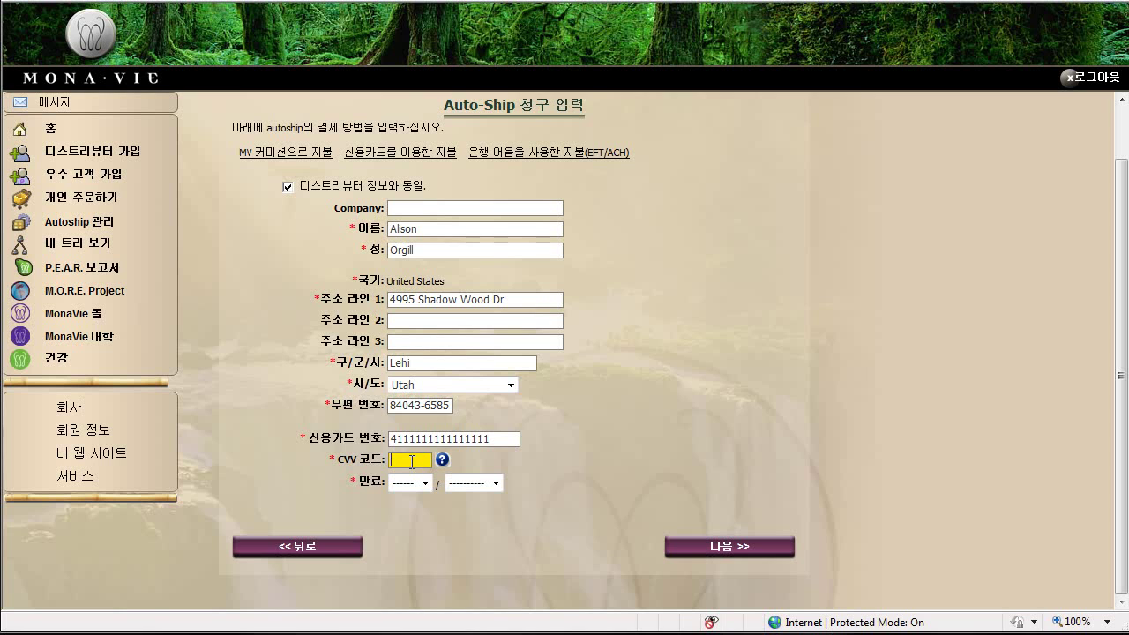
text(3)
Set the credit card's expiry to 03/2011 and submit the billing details.
click(413, 485)
click(416, 487)
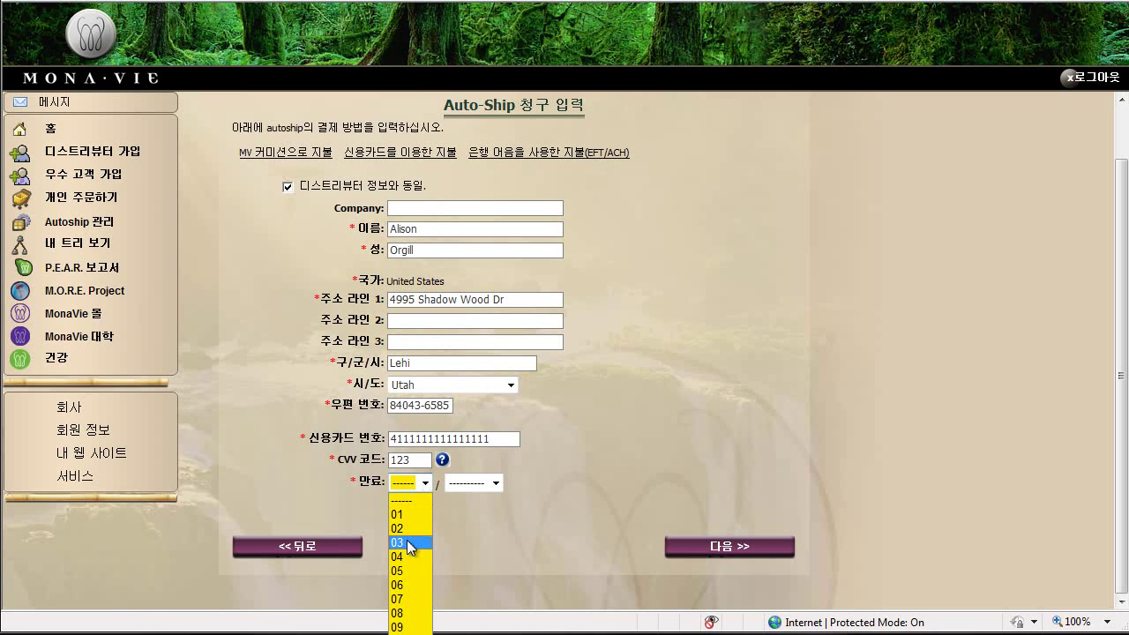
click(408, 544)
click(485, 482)
click(491, 484)
click(481, 530)
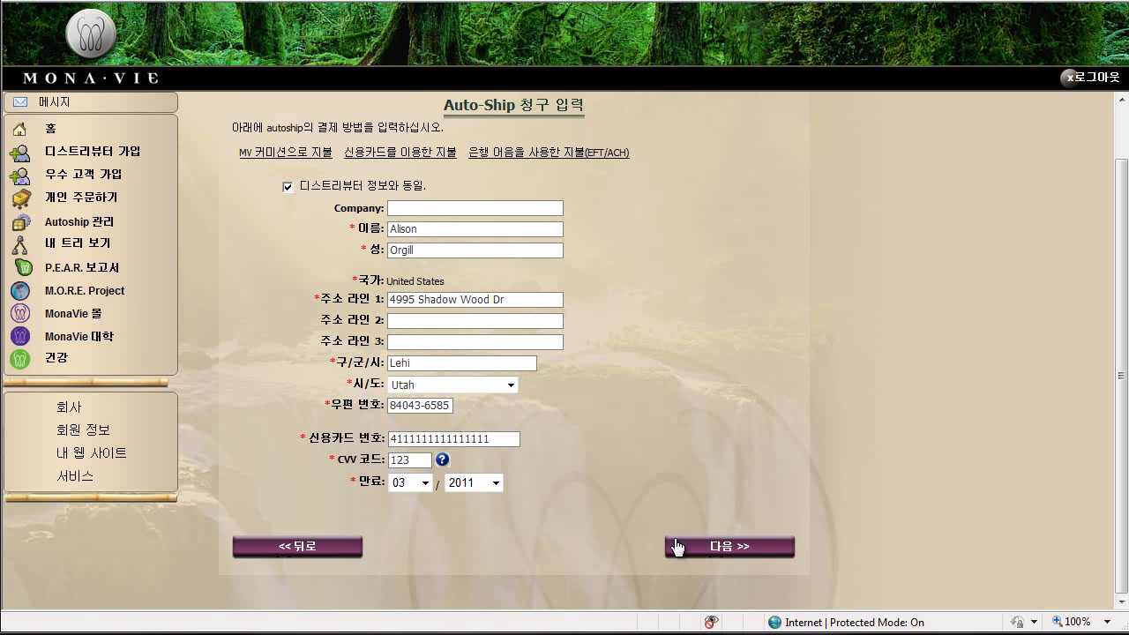
click(708, 556)
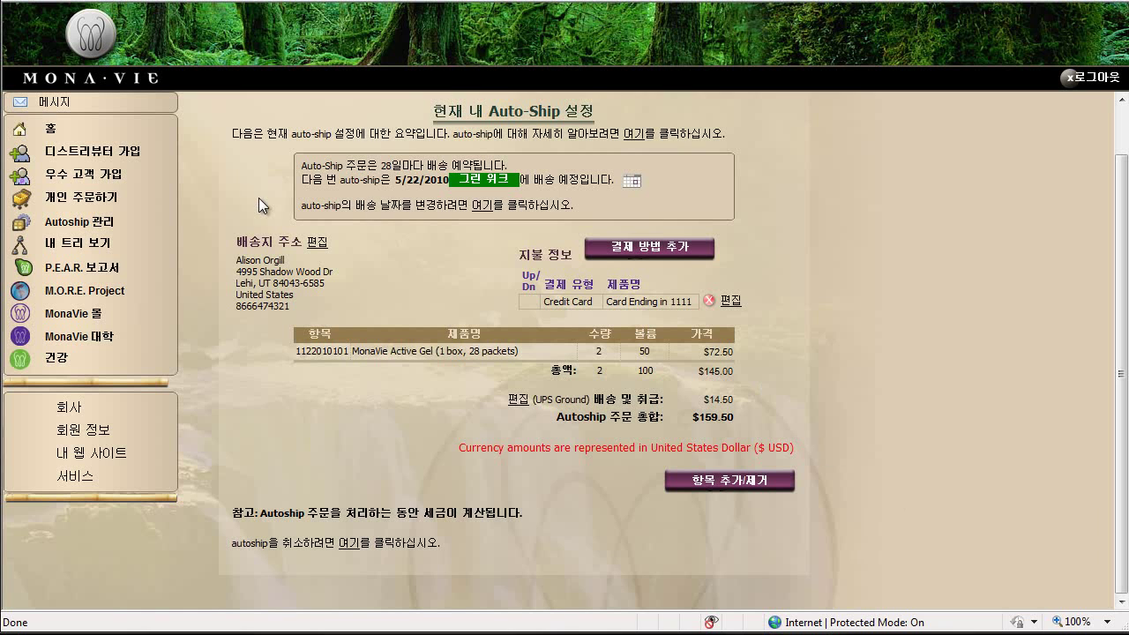
Reopen the Auto-Ship settings from the home page and replace the ordered item with 1 MonaVie Active (1 case, 4 bottles), keeping UPS Ground shipping.
click(50, 131)
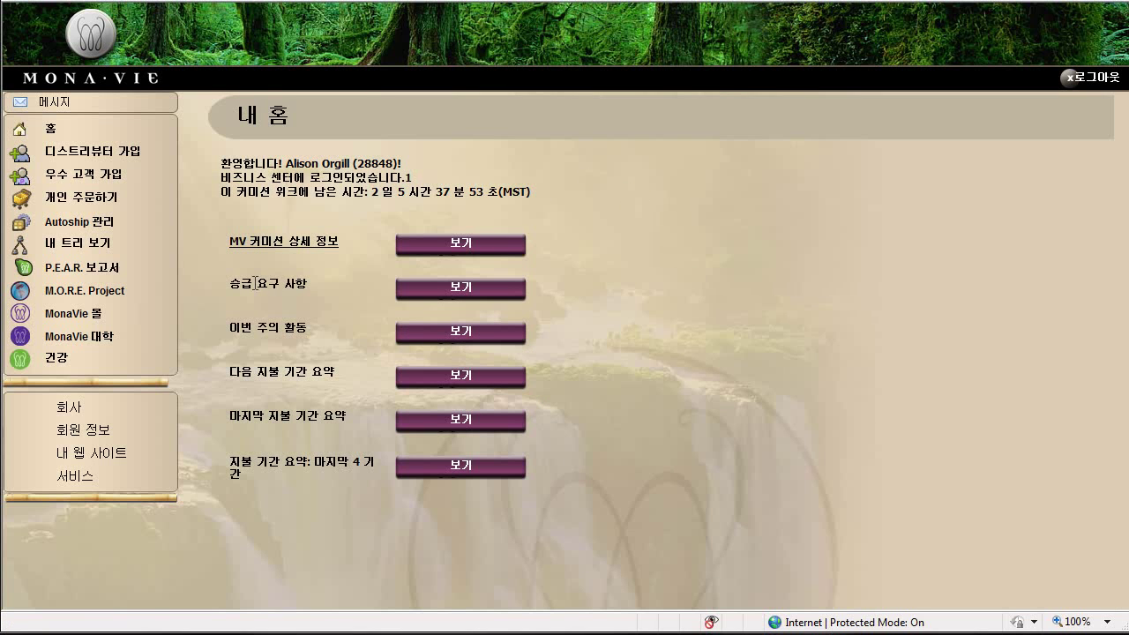
click(96, 228)
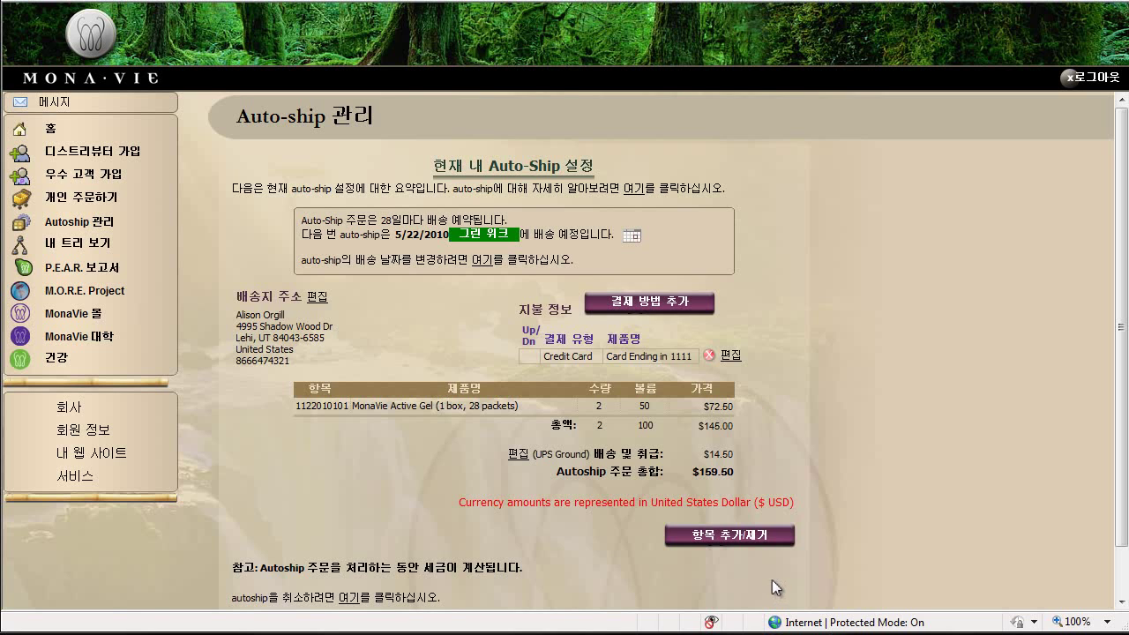
click(753, 536)
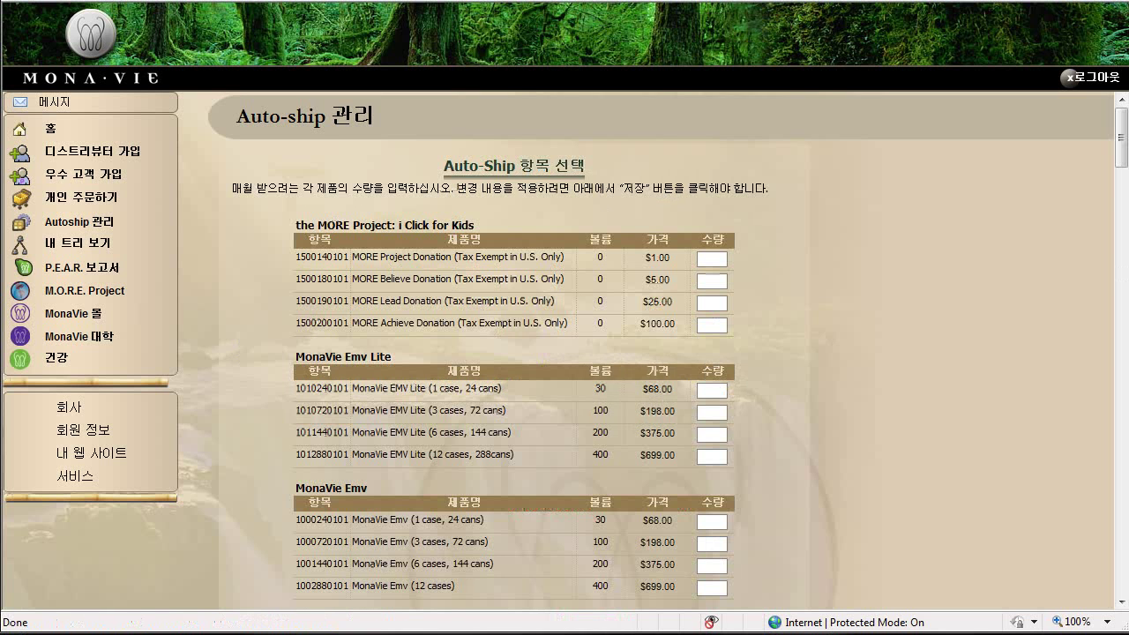
scroll(1056, 557, down, 1)
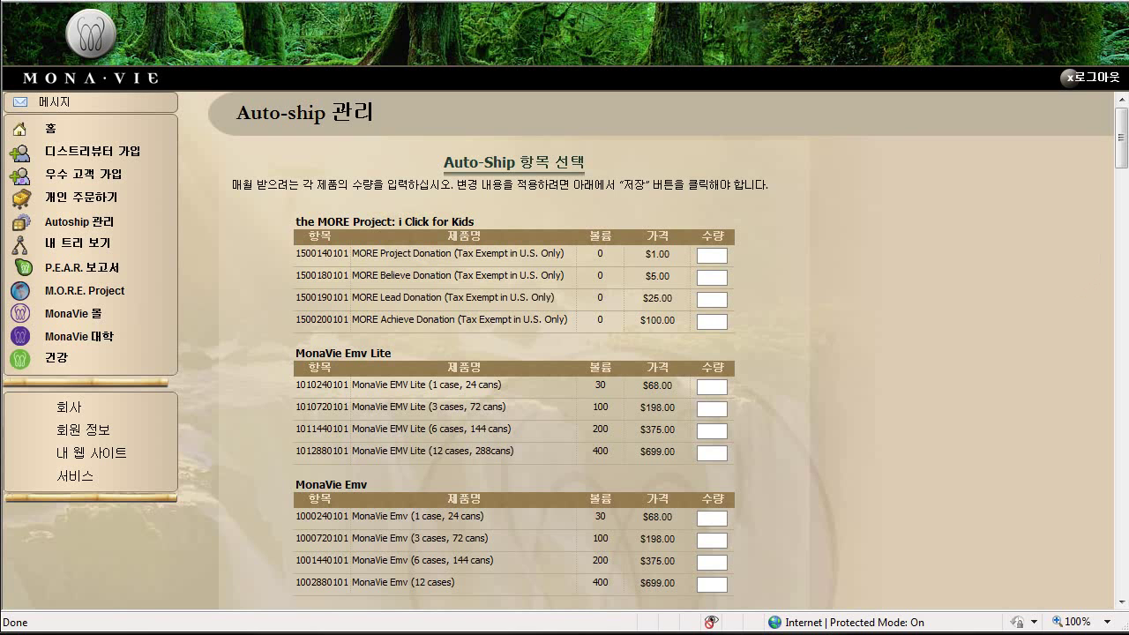
drag(1126, 155, 1126, 302)
click(712, 397)
text(2)
scroll(1072, 311, down, 1)
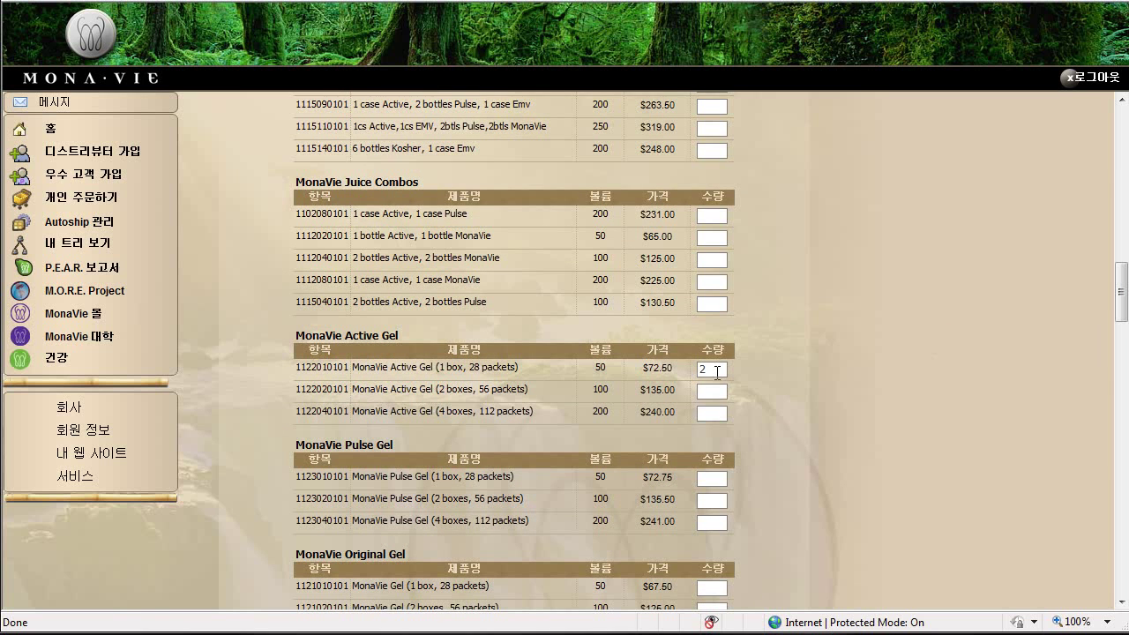
key(Return)
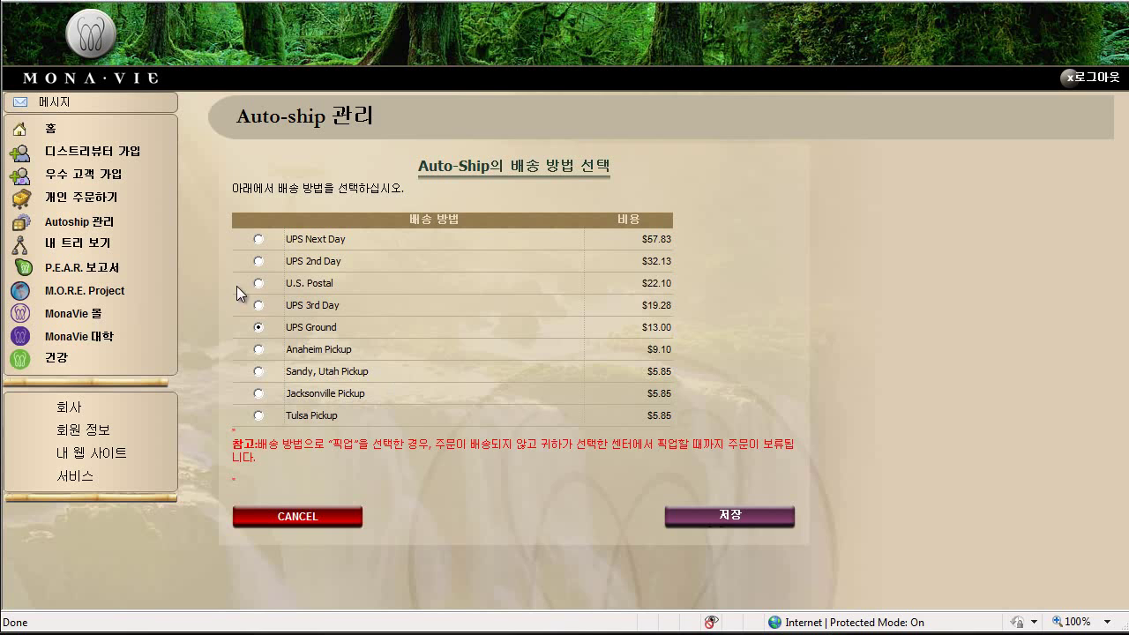
click(723, 518)
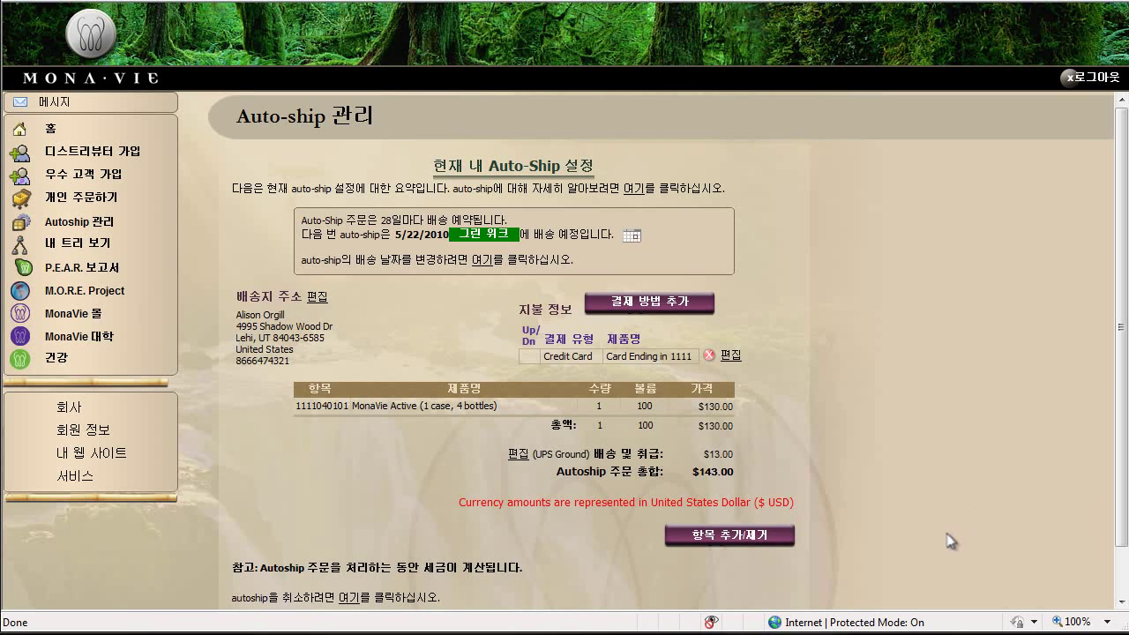
Edit the stored credit card payment, fill its billing details from the distributor information, and enter the card number and CVV code.
click(728, 356)
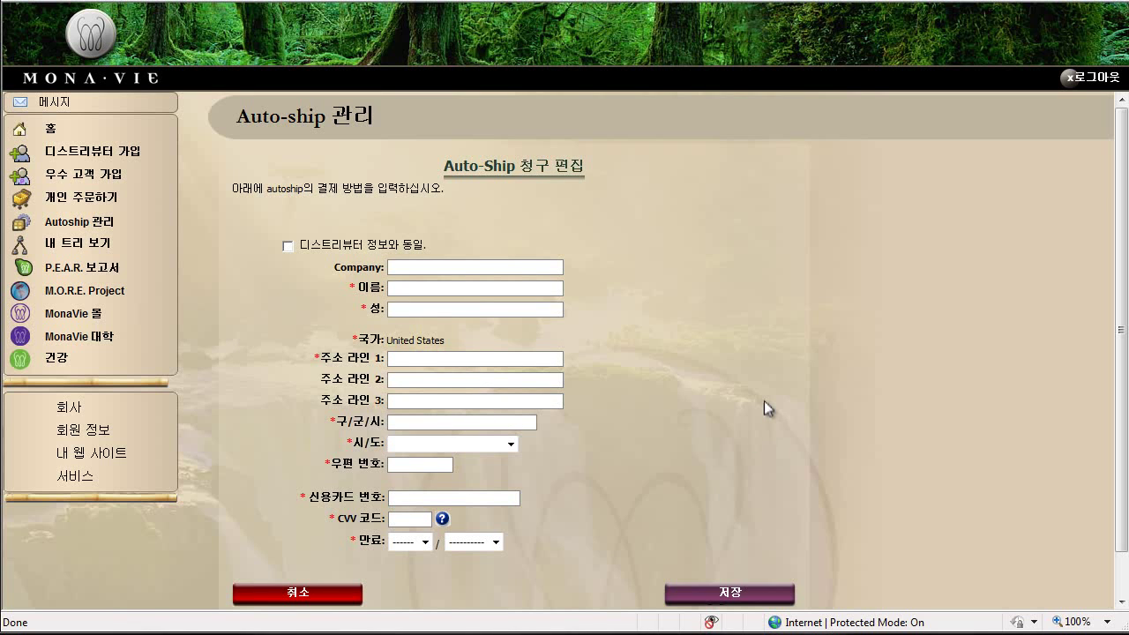
scroll(763, 401, down, 1)
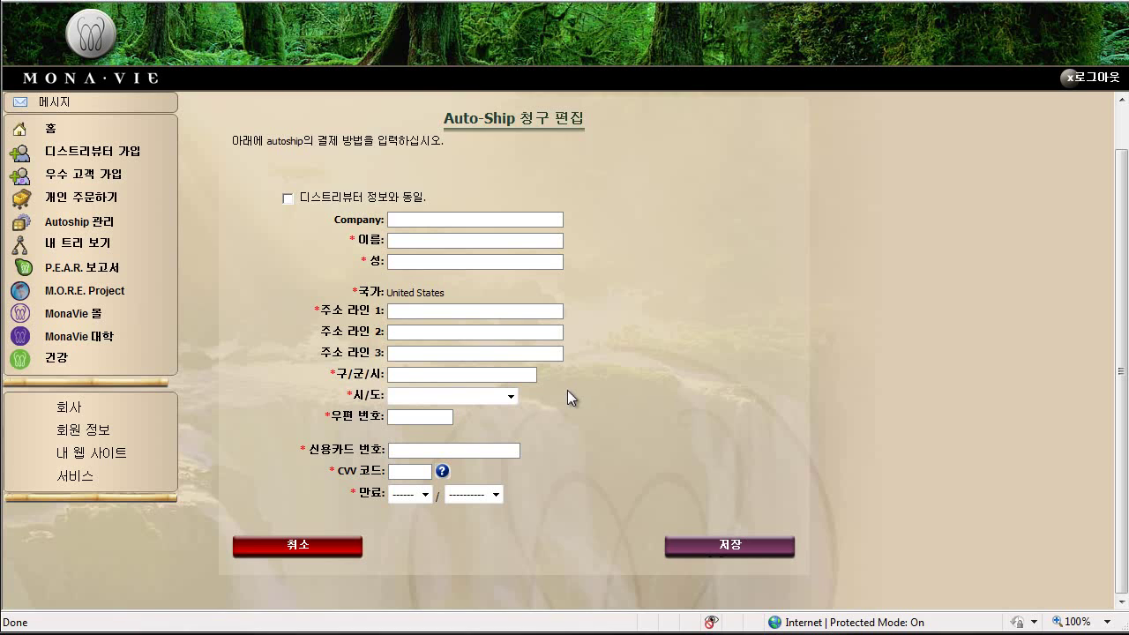
click(287, 198)
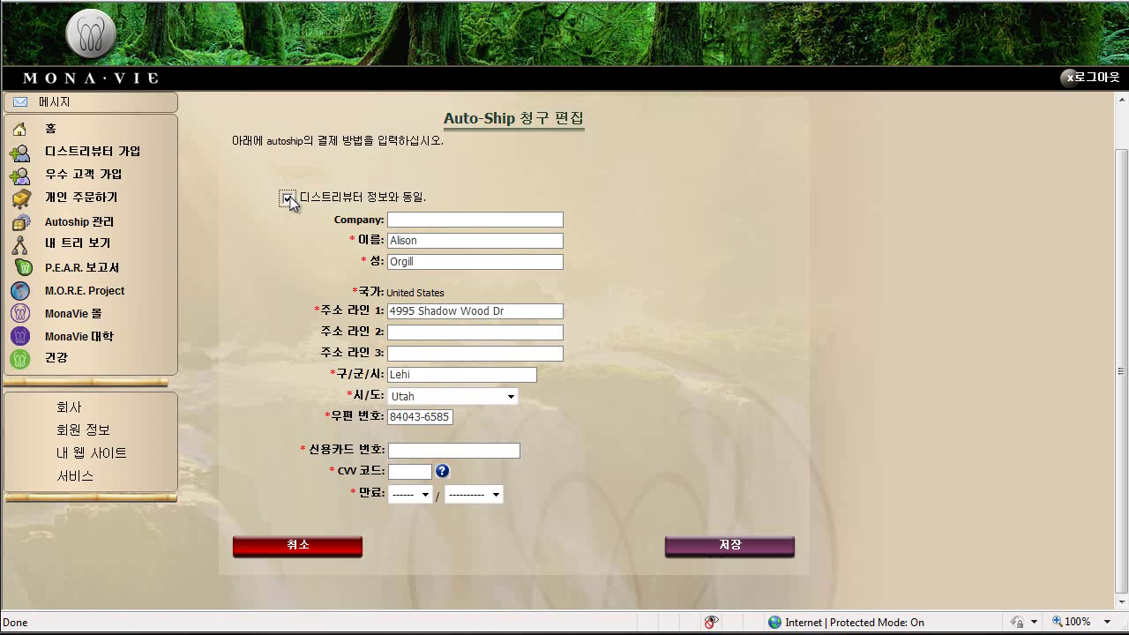
click(465, 450)
text(4111111111111111)
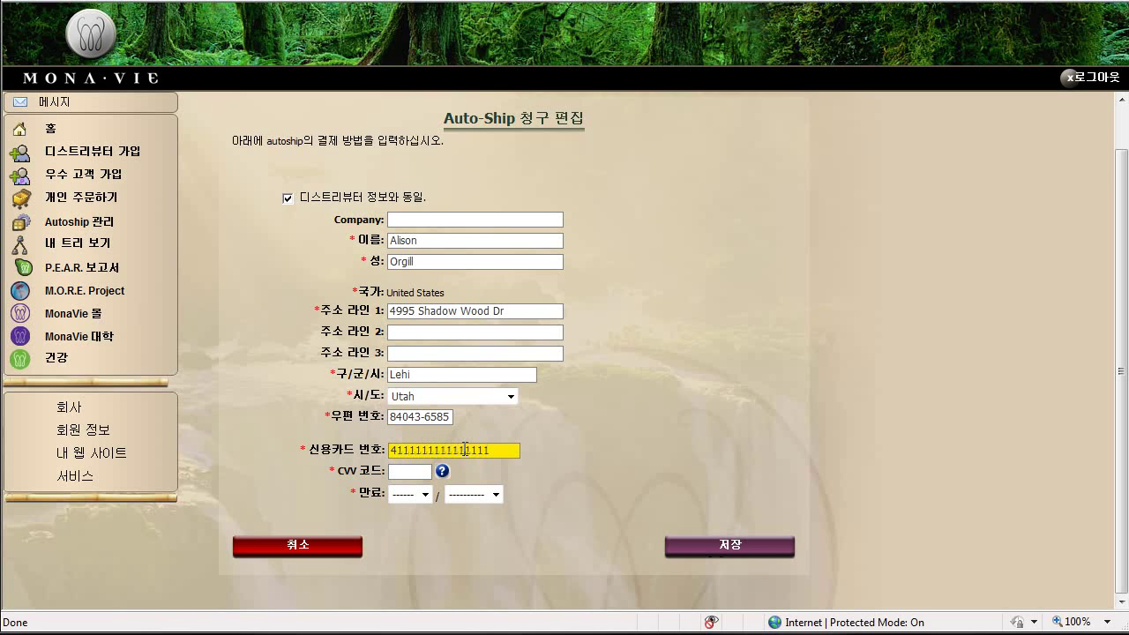
click(417, 474)
text(123)
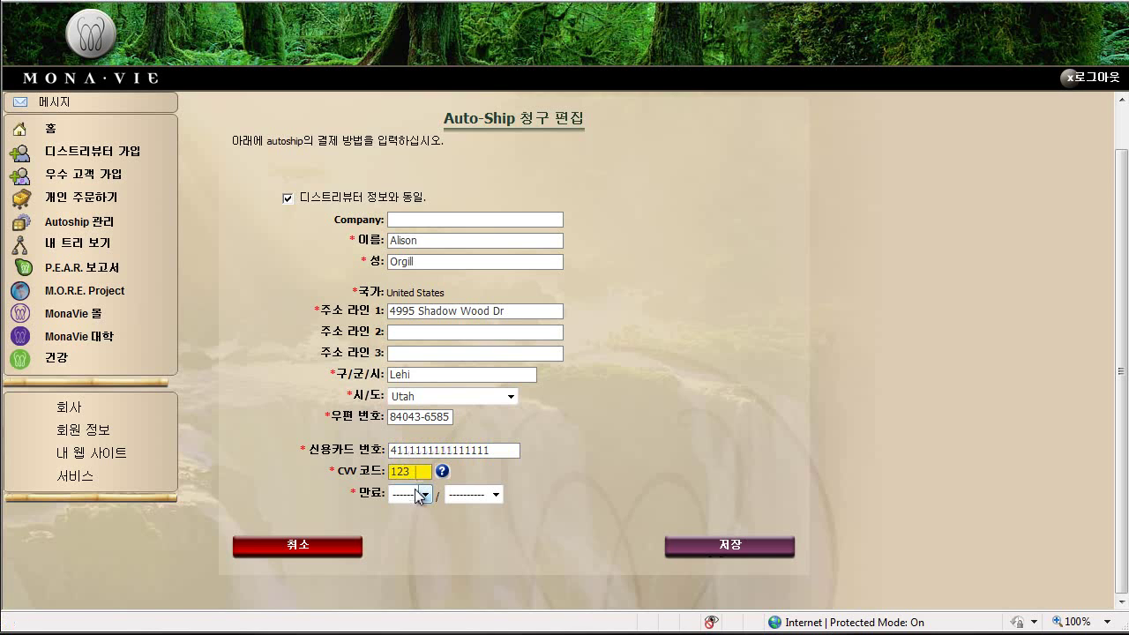
Set the edited card's expiry to 03/2011 and save the updated Auto-Ship payment method.
click(420, 494)
click(419, 495)
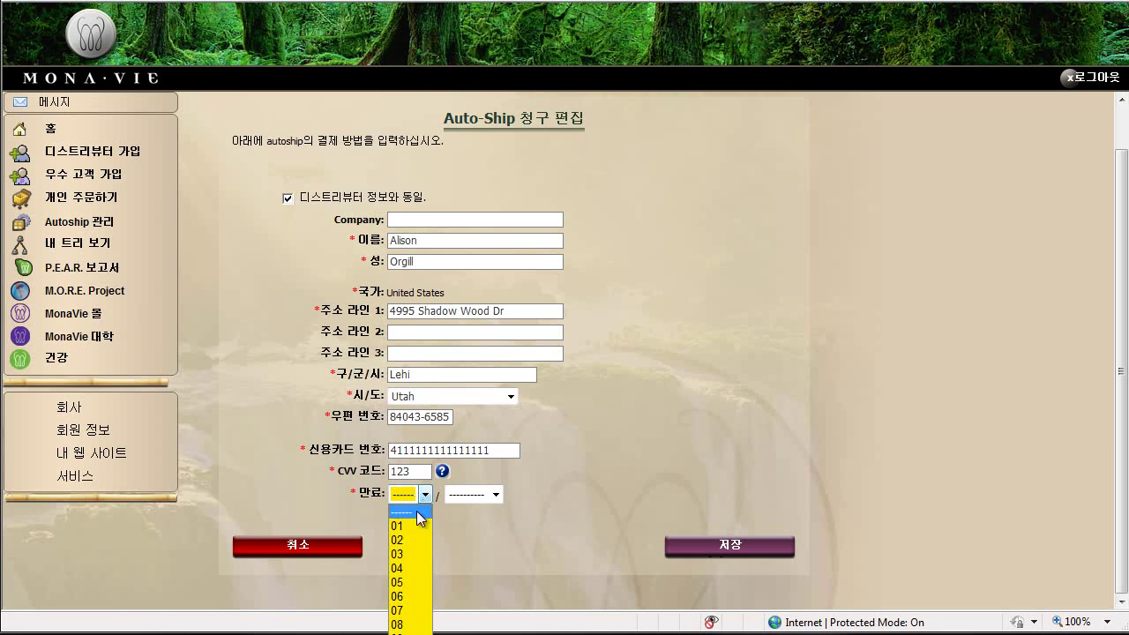
click(412, 557)
click(468, 494)
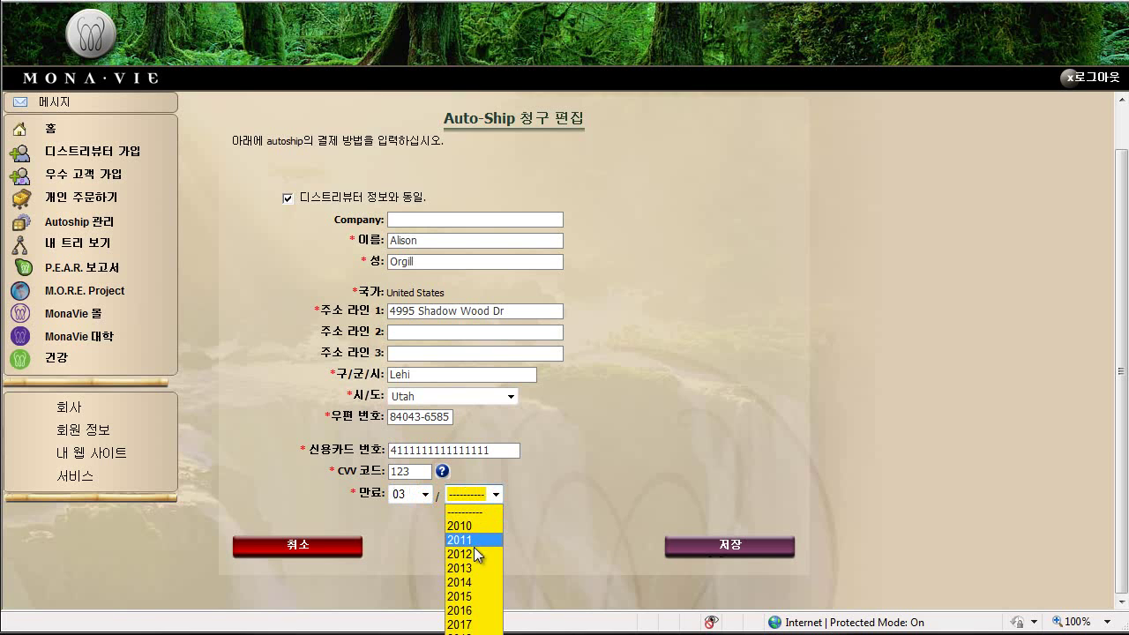
click(488, 540)
click(738, 558)
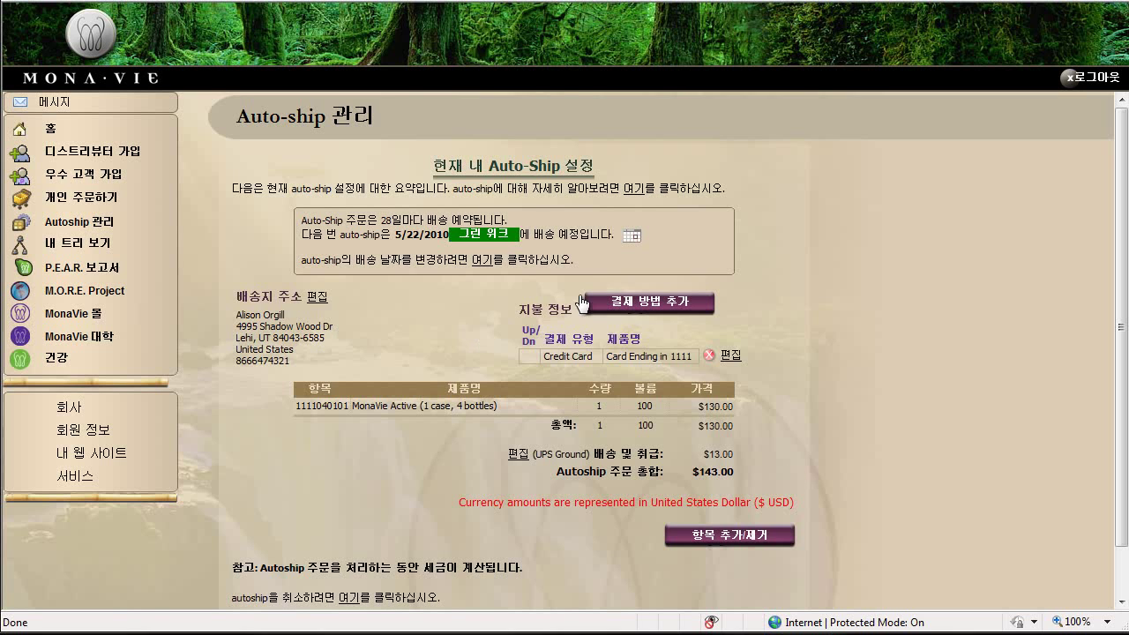
Return to the home page, reopen Autoship management and open the Auto-Ship cancellation page.
click(51, 131)
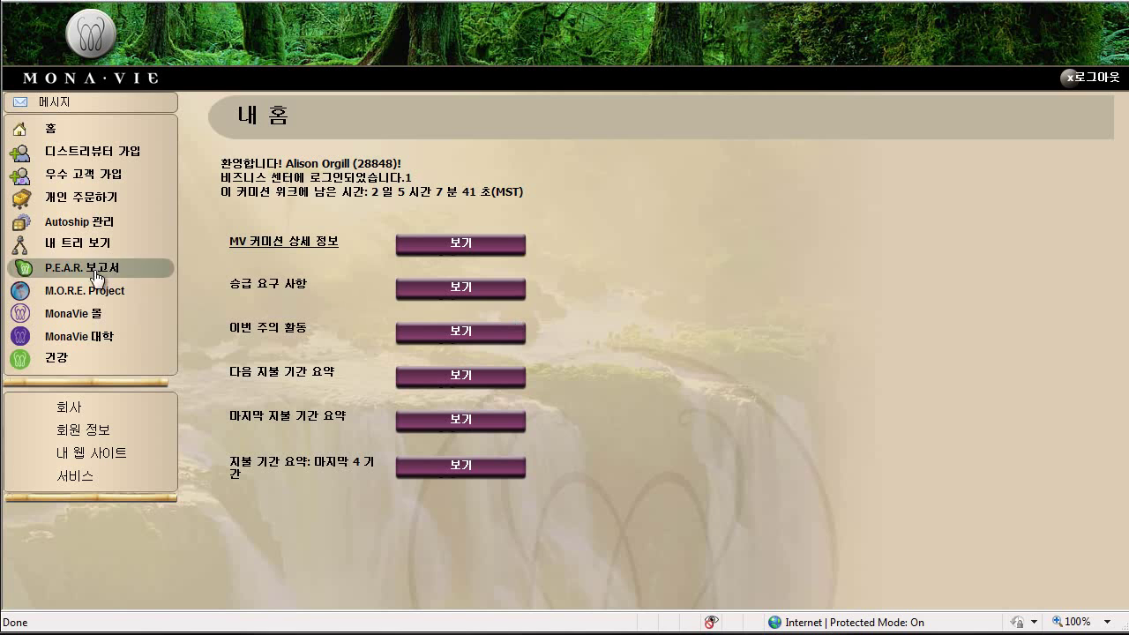
click(78, 228)
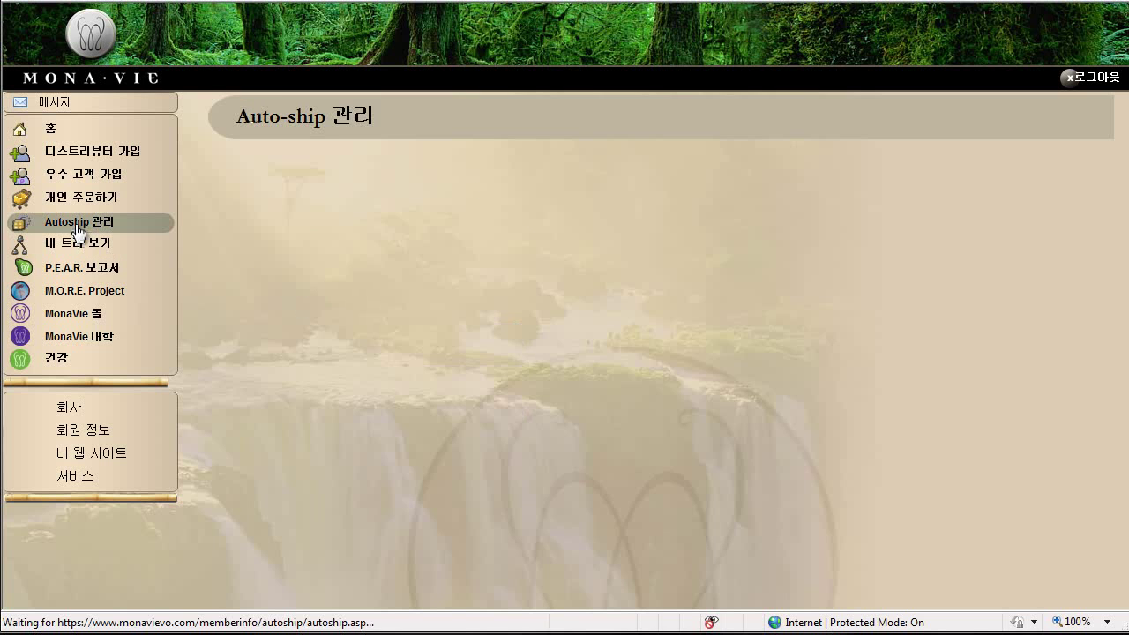
scroll(300, 355, down, 1)
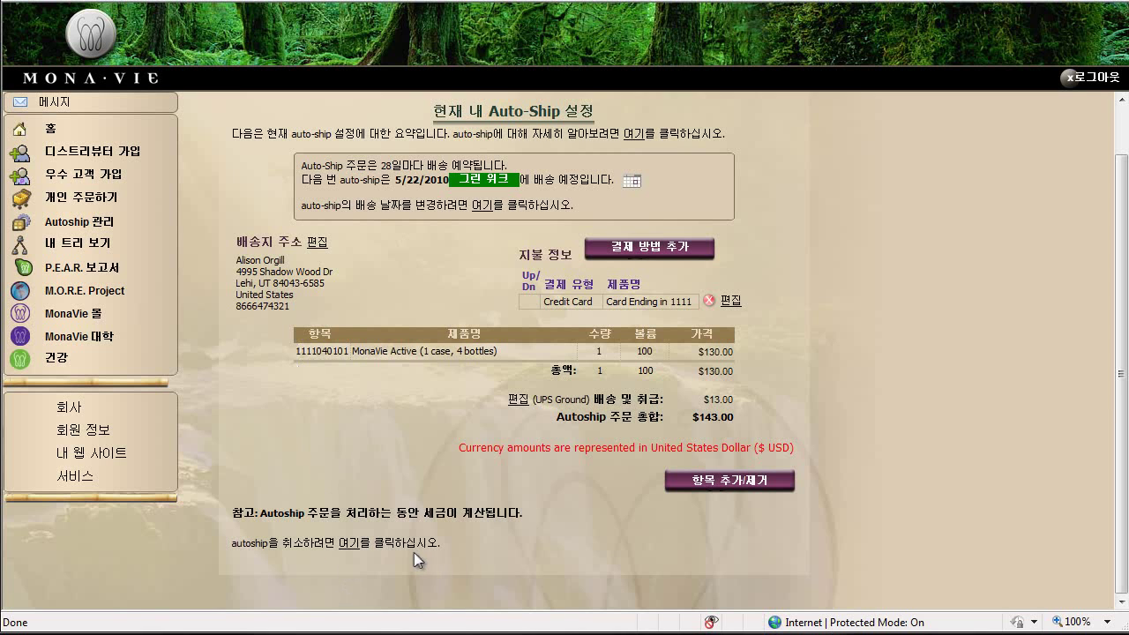
click(353, 544)
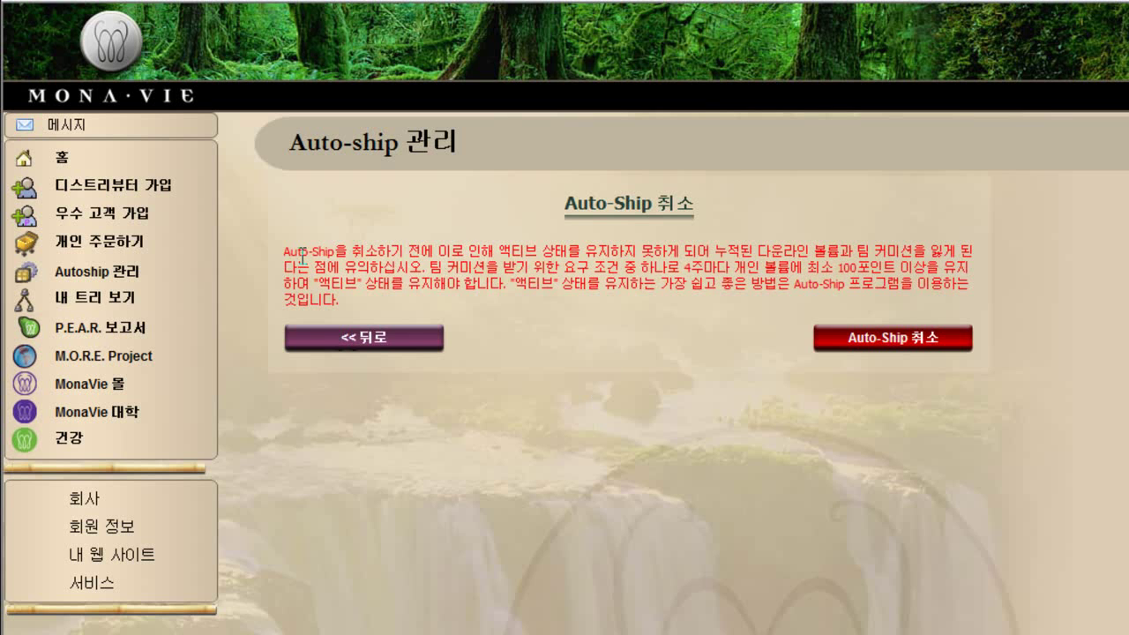
Review the notice about losing active status, then cancel the Auto-Ship and confirm the cancellation.
drag(282, 255, 444, 309)
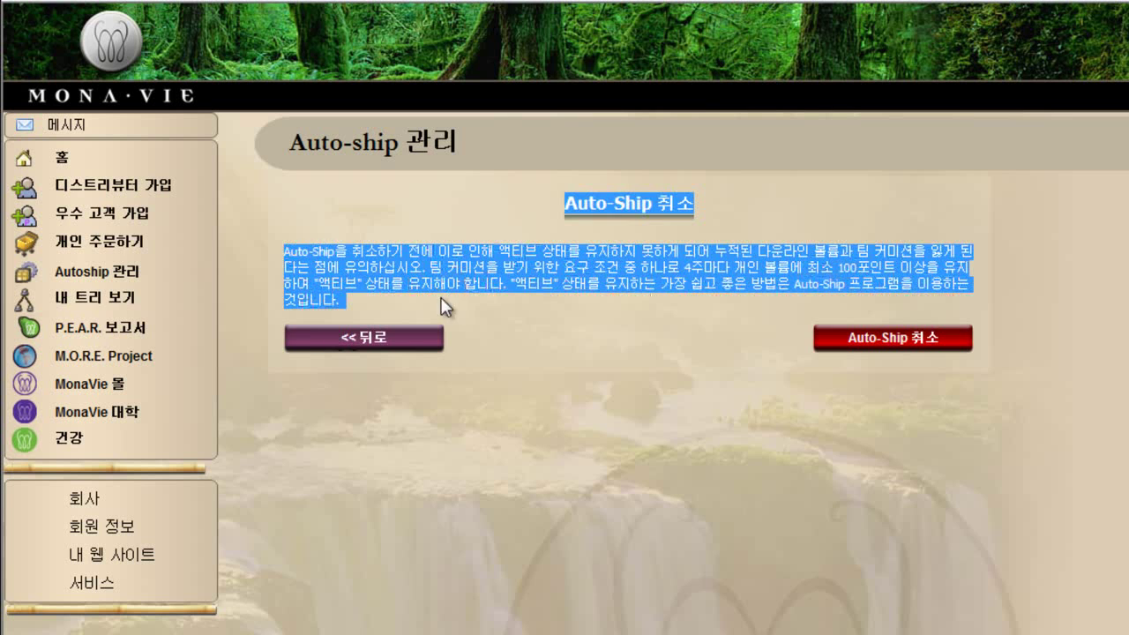
click(539, 314)
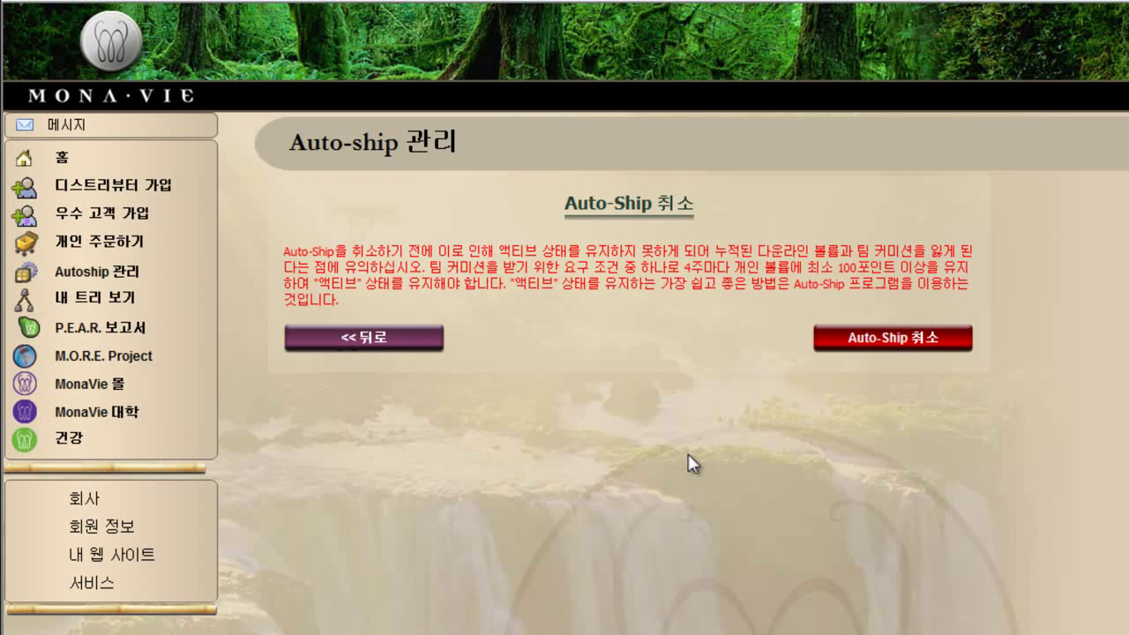
click(902, 355)
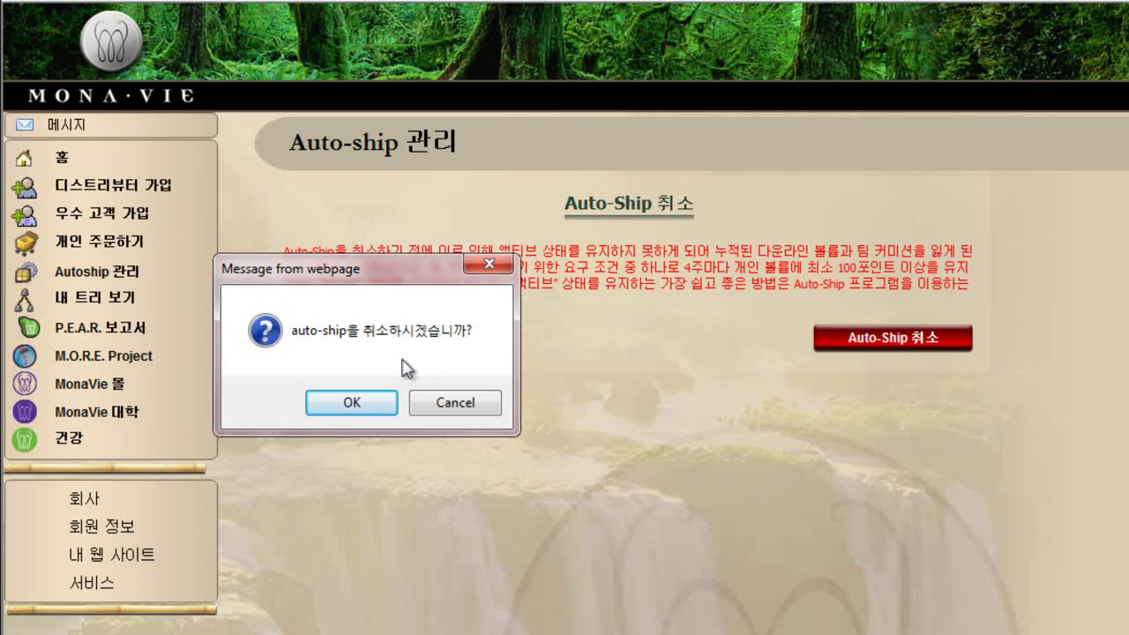
click(336, 407)
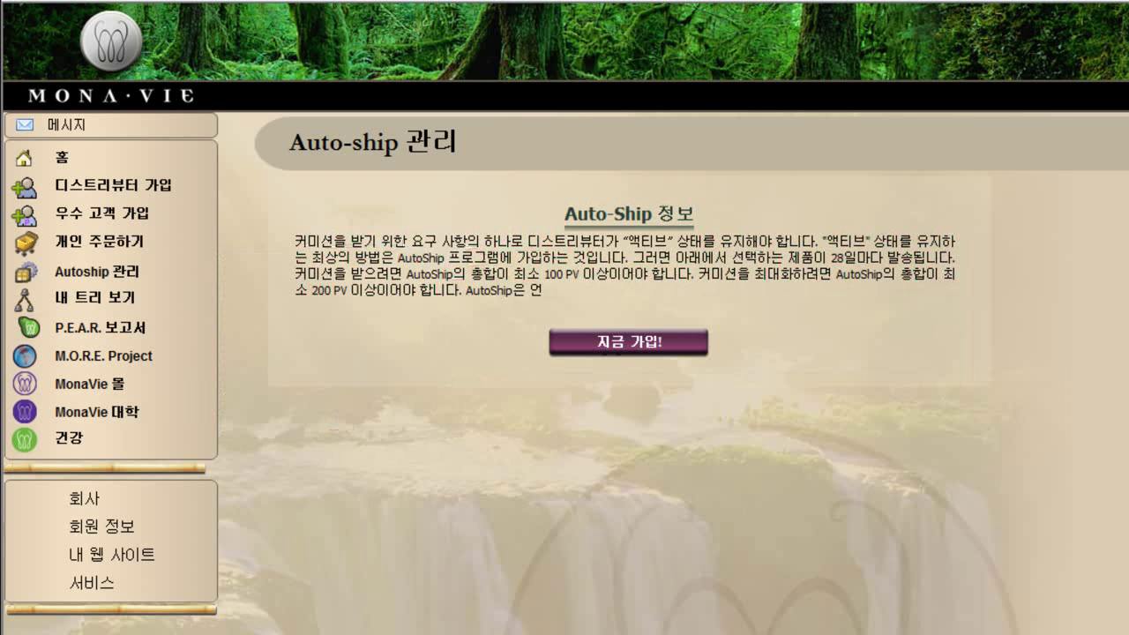